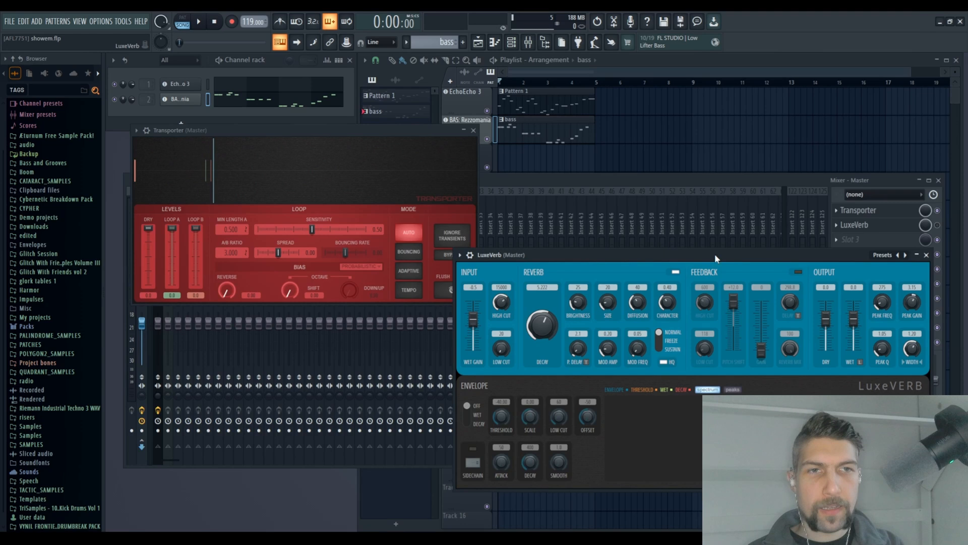
# Close all plugin windows, view the BAS: Rezzomania notes, then Pattern 1's notes with ghost notes toggled.
pyautogui.press('F12')
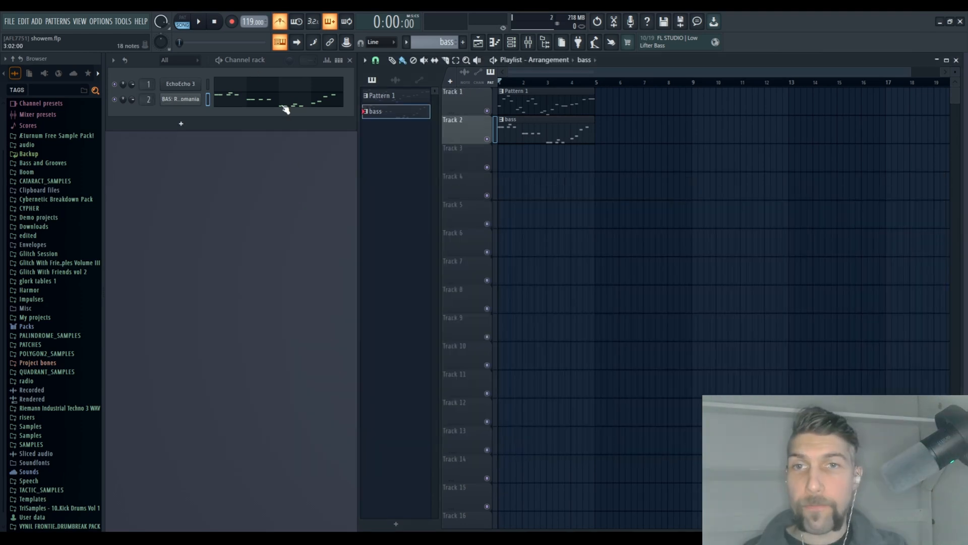
pyautogui.click(284, 106)
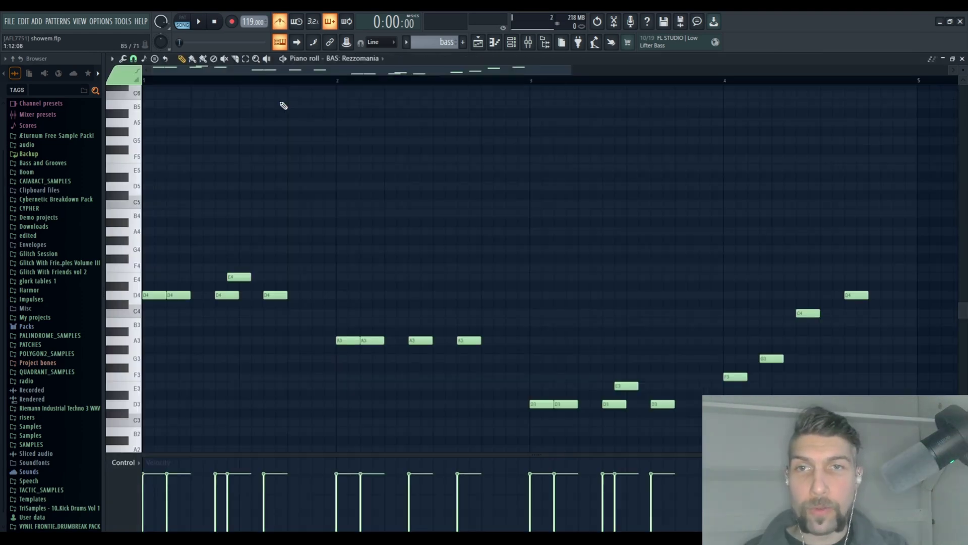
pyautogui.click(962, 57)
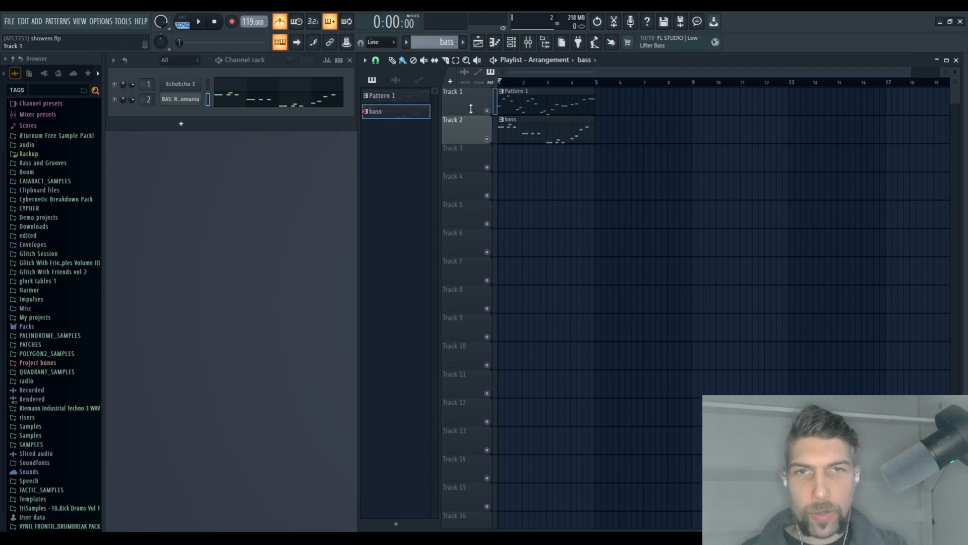
pyautogui.doubleClick(532, 101)
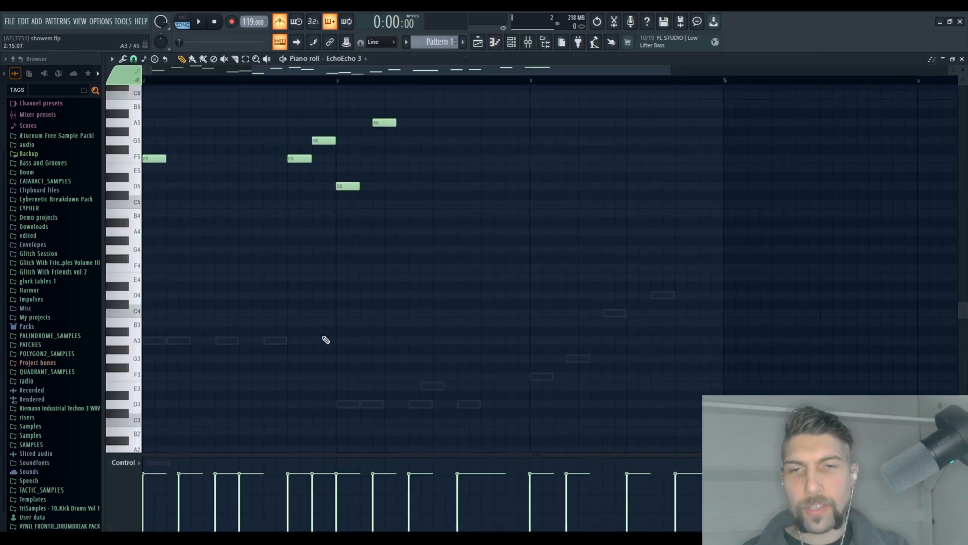
pyautogui.click(932, 59)
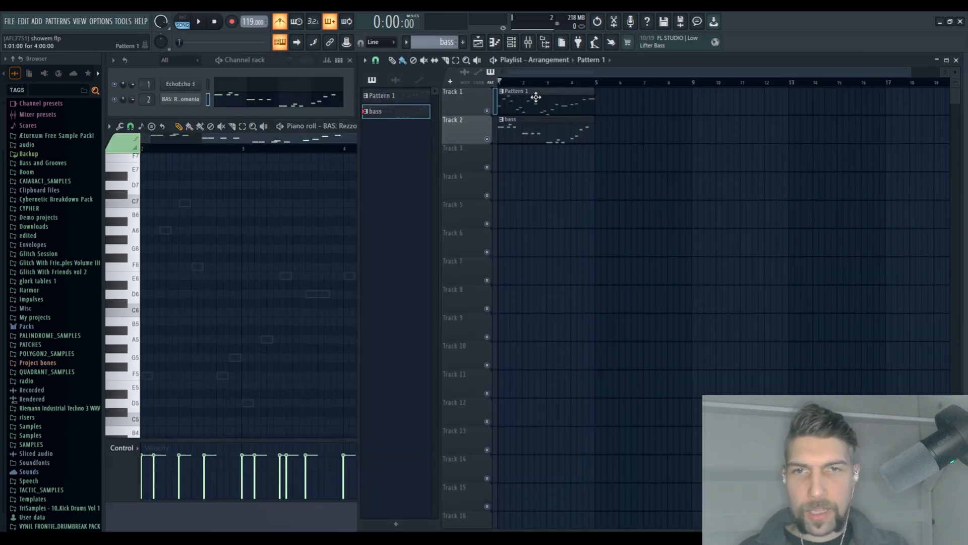
# Move the Pattern 1 clip two bars later and back, then switch to the bass pattern's notes and nudge its clip.
pyautogui.moveTo(536, 96); pyautogui.dragTo(578, 97)
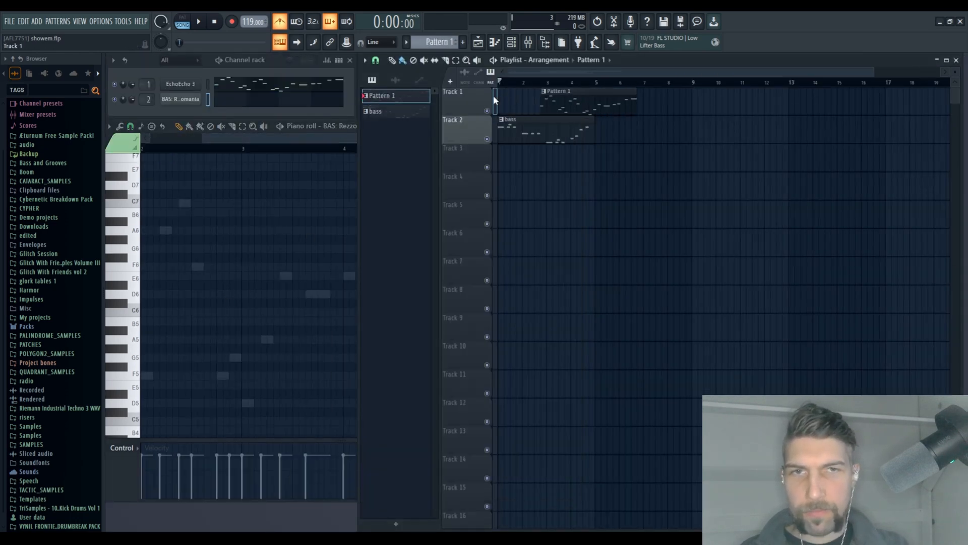
pyautogui.moveTo(575, 100); pyautogui.dragTo(533, 100)
pyautogui.click(535, 131)
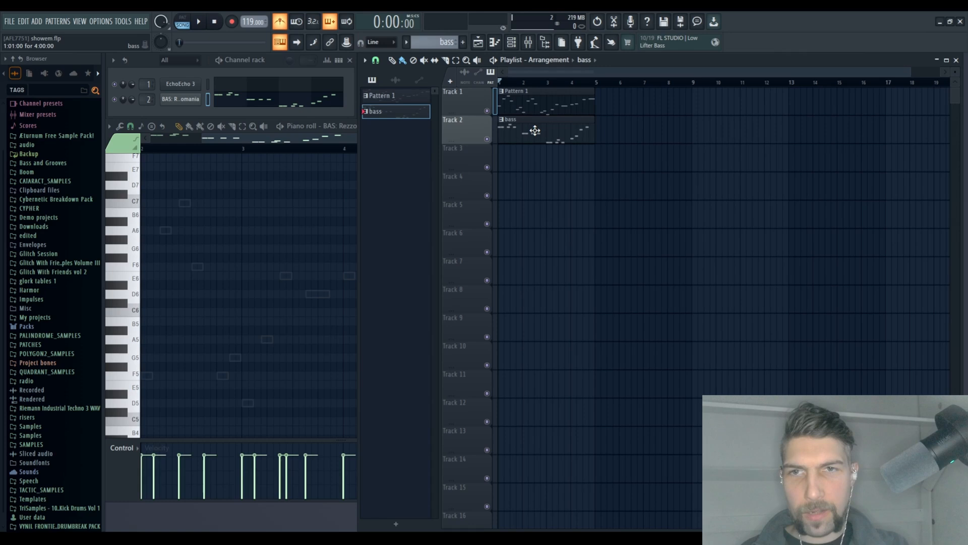
pyautogui.moveTo(520, 138)
pyautogui.mouseDown()
pyautogui.moveTo(558, 134)
pyautogui.moveTo(507, 133)
pyautogui.mouseUp()
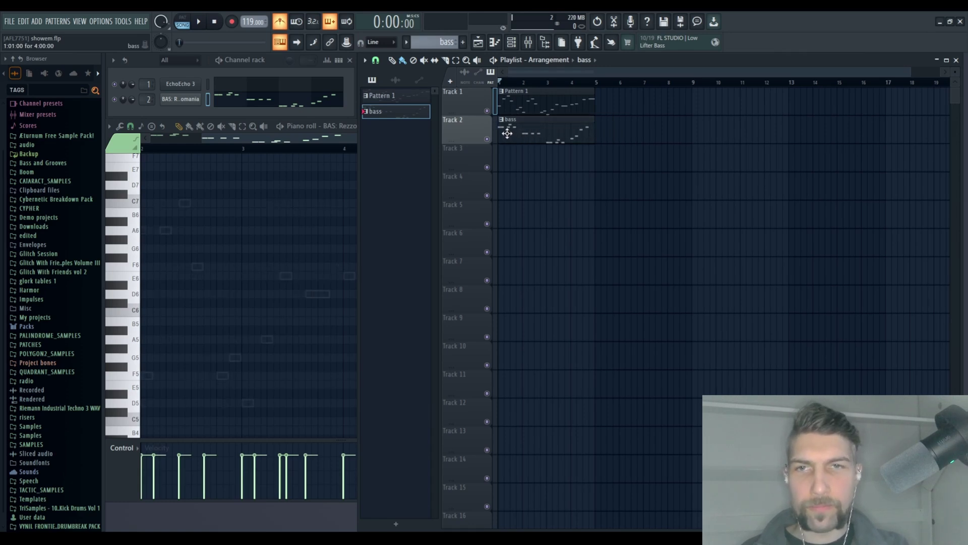
# Bring the note editor forward, enlarge it to fill the workspace, then close it.
pyautogui.click(341, 122)
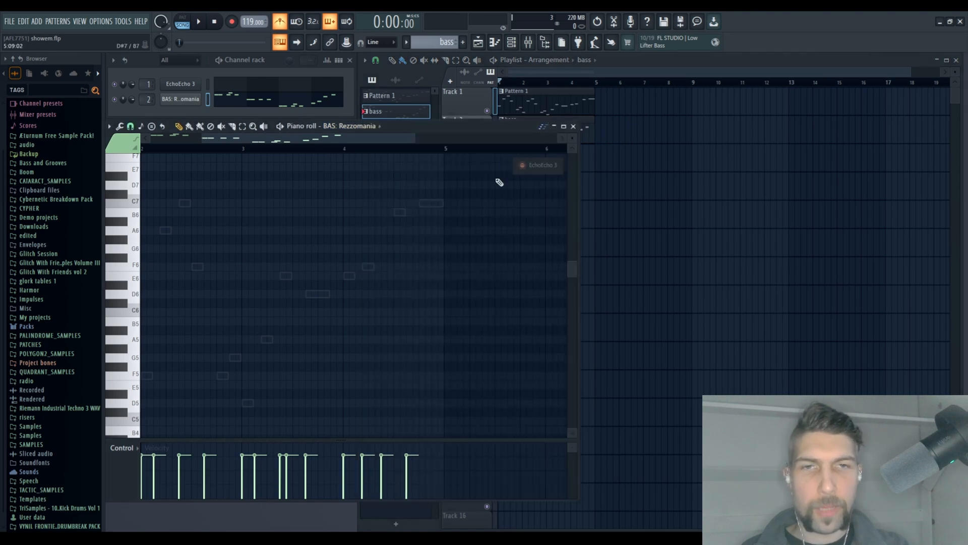
pyautogui.click(566, 128)
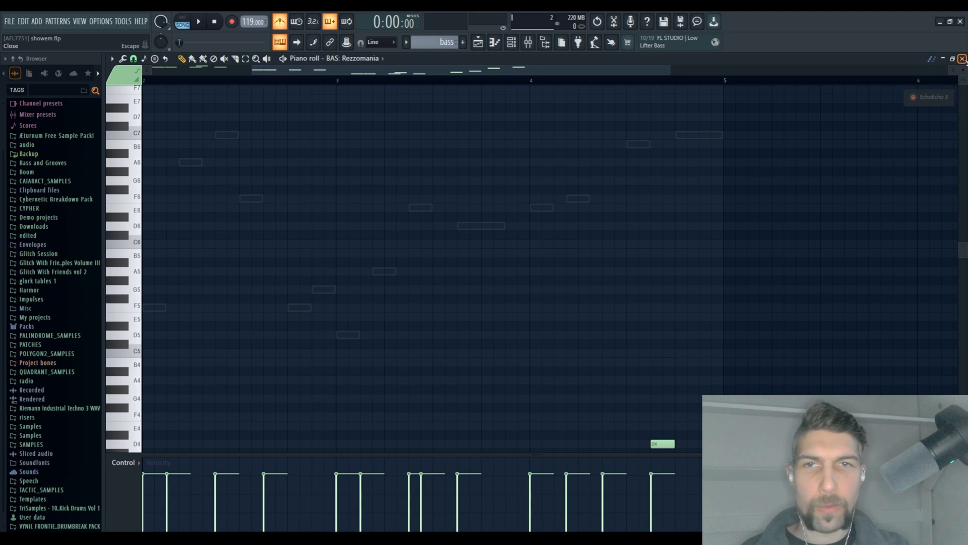
pyautogui.click(962, 59)
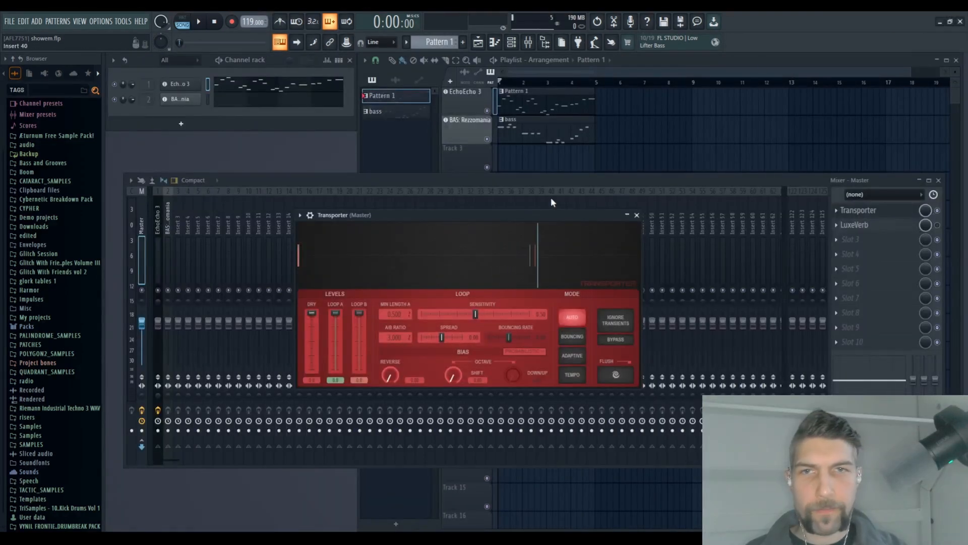
# With the song playing, turn Transporter's dry level fully down and Loop B to -9 dB.
pyautogui.moveTo(435, 214); pyautogui.dragTo(469, 203)
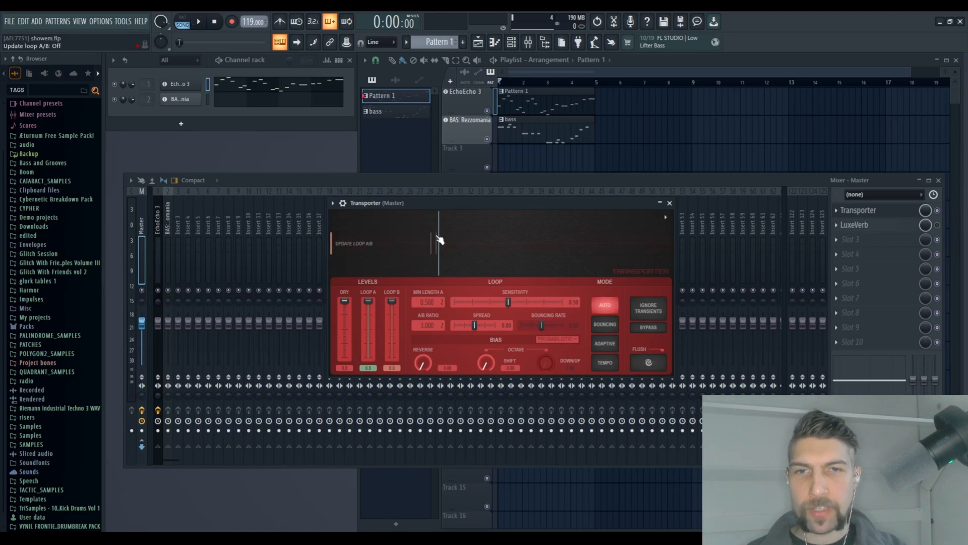
pyautogui.moveTo(344, 301); pyautogui.dragTo(346, 360)
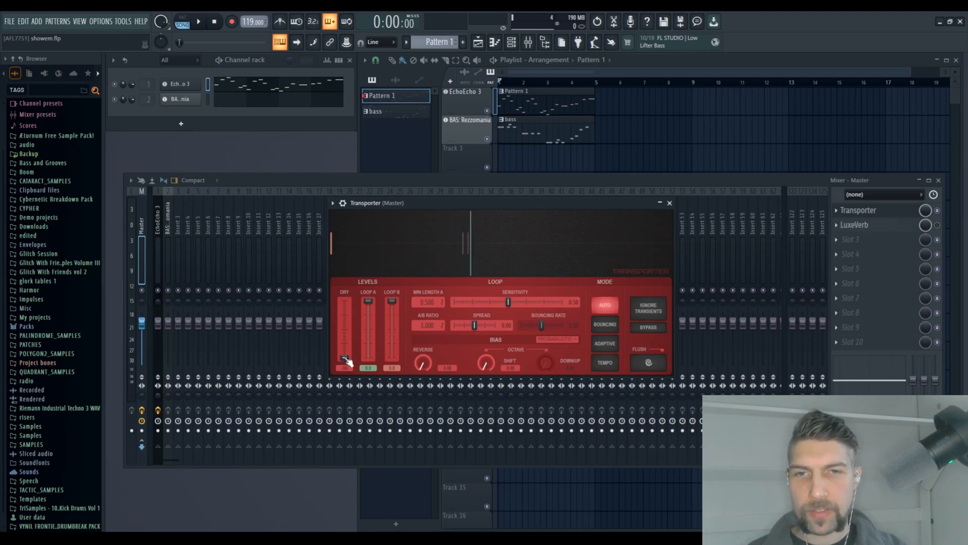
pyautogui.click(200, 21)
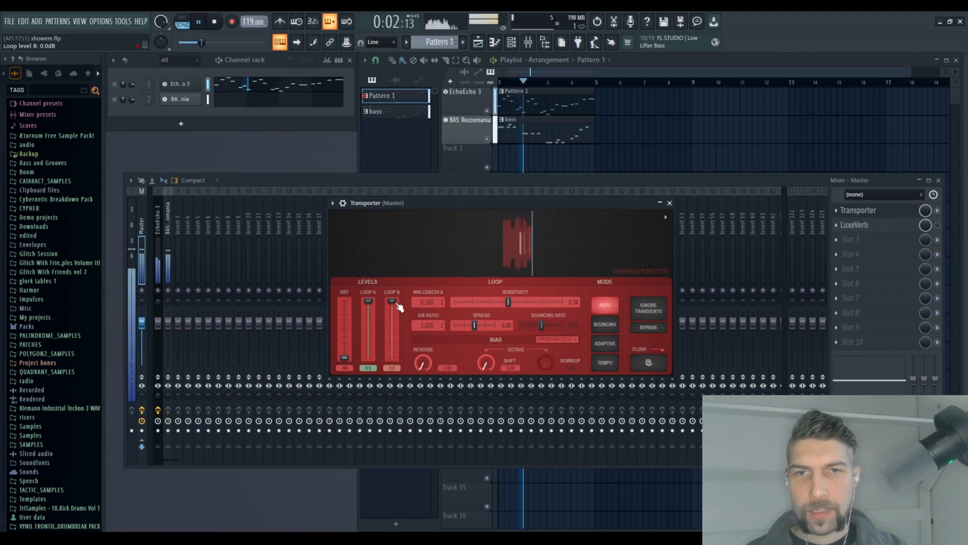
pyautogui.moveTo(391, 301)
pyautogui.mouseDown()
pyautogui.moveTo(392, 321)
pyautogui.moveTo(393, 302)
pyautogui.moveTo(368, 357)
pyautogui.mouseUp()
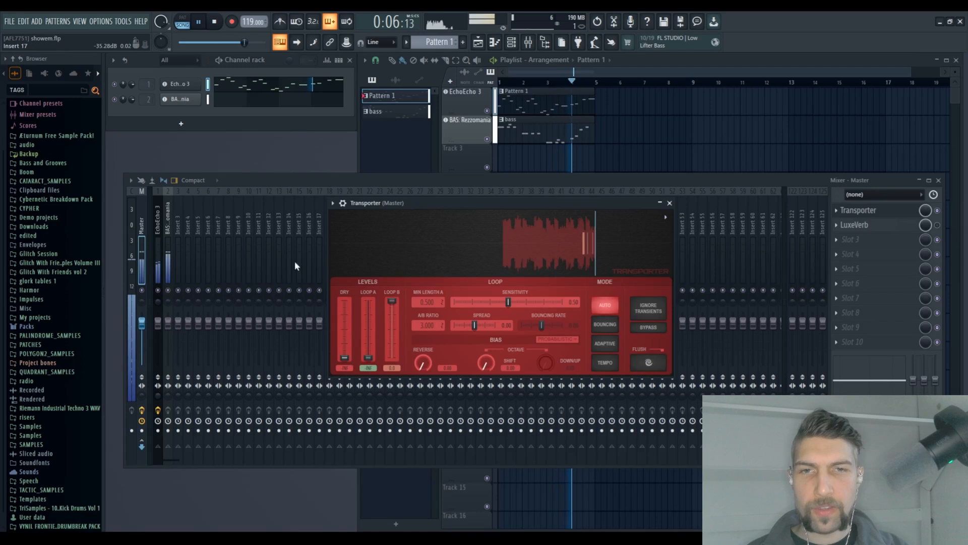
pyautogui.press('space')
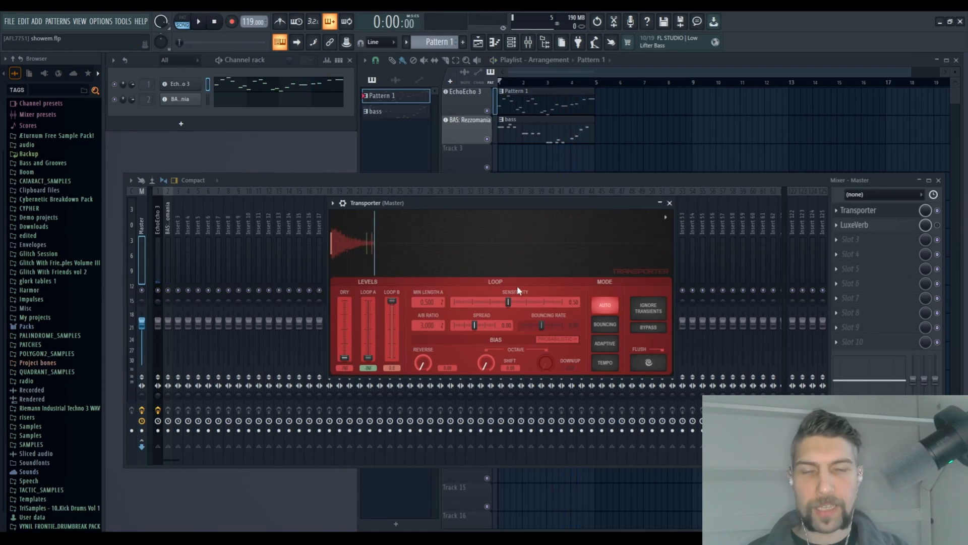
# Raise sensitivity to 0.58 and spread to 0.70, switch to bouncing mode, then lower sensitivity to about 0.46.
pyautogui.moveTo(507, 302); pyautogui.dragTo(542, 301)
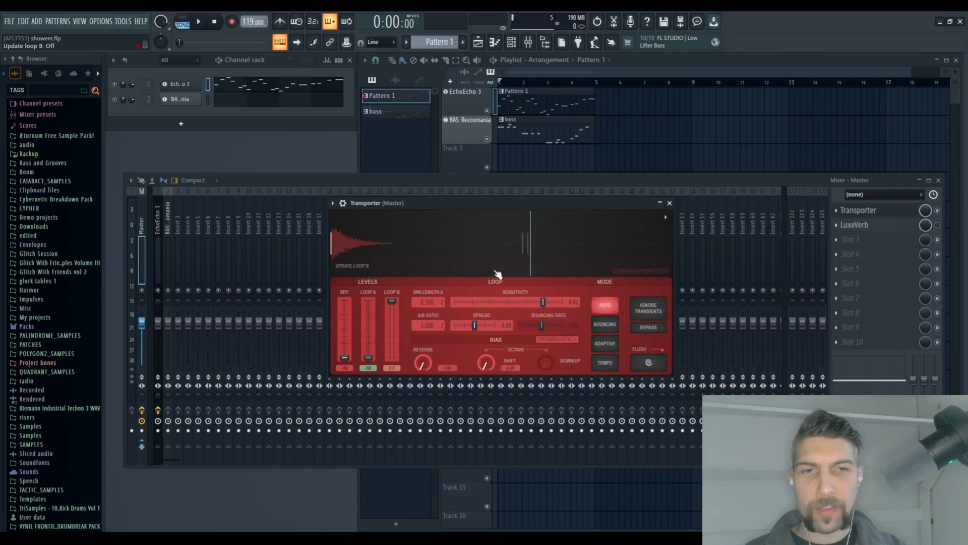
pyautogui.click(200, 23)
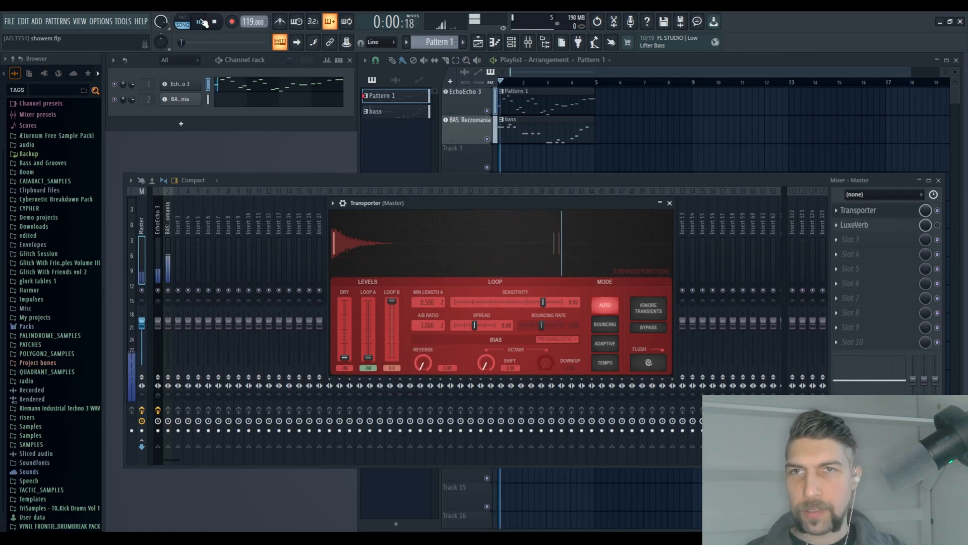
pyautogui.moveTo(474, 325)
pyautogui.mouseDown()
pyautogui.moveTo(491, 325)
pyautogui.moveTo(454, 325)
pyautogui.mouseUp()
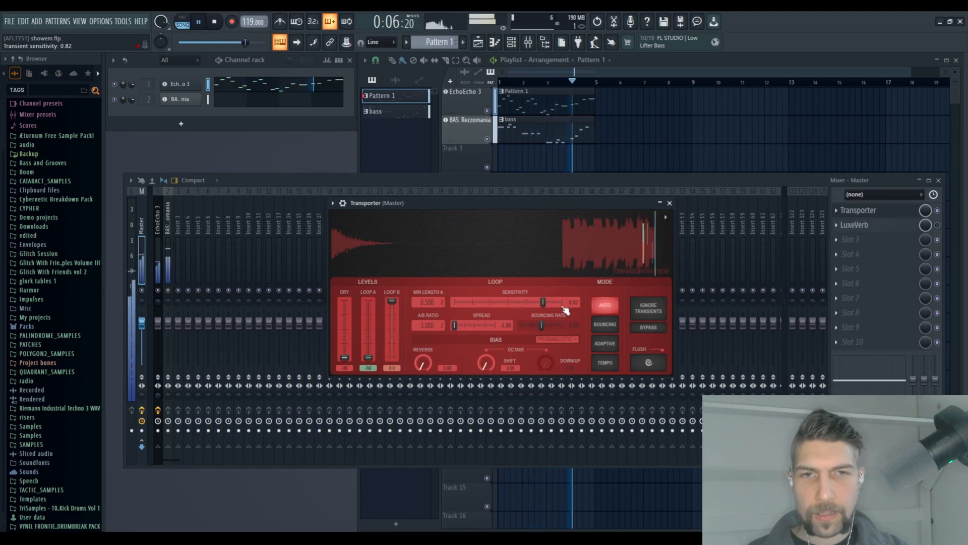
pyautogui.click(605, 325)
pyautogui.moveTo(543, 301)
pyautogui.mouseDown()
pyautogui.moveTo(524, 301)
pyautogui.moveTo(562, 302)
pyautogui.moveTo(560, 326)
pyautogui.moveTo(503, 302)
pyautogui.mouseUp()
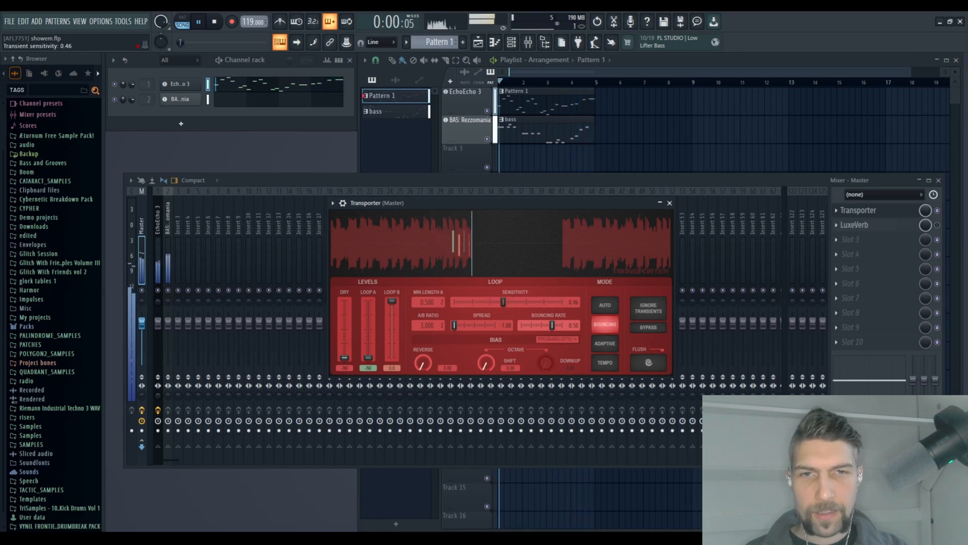
# Nudge sensitivity up, bring Loop A up from silent, and switch Transporter to adaptive mode.
pyautogui.moveTo(503, 302); pyautogui.dragTo(521, 302)
pyautogui.moveTo(369, 357)
pyautogui.mouseDown()
pyautogui.moveTo(368, 305)
pyautogui.moveTo(392, 357)
pyautogui.mouseUp()
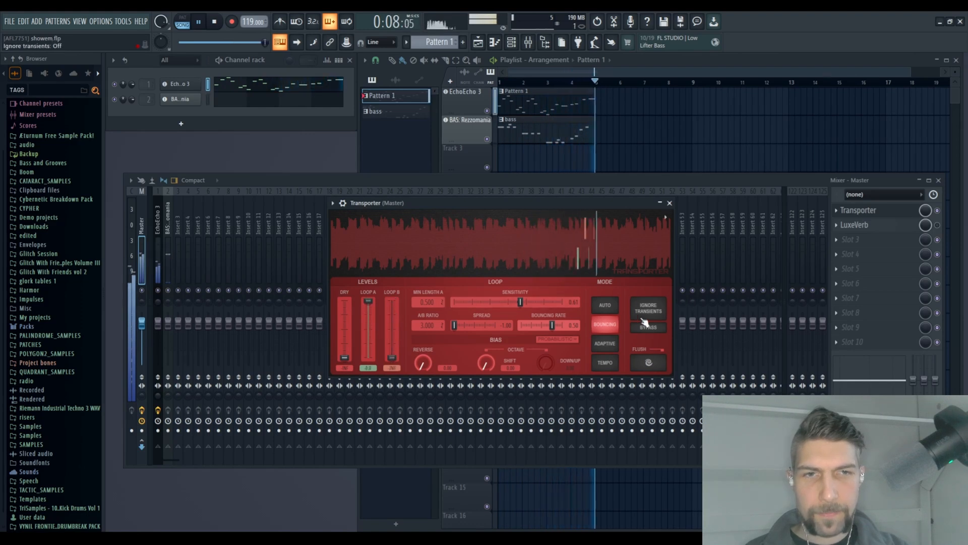
pyautogui.click(606, 343)
# Raise the shift, reverse and octave down/up probabilities, lower sensitivity to 0.32, and stop playback.
pyautogui.moveTo(487, 363); pyautogui.dragTo(486, 356)
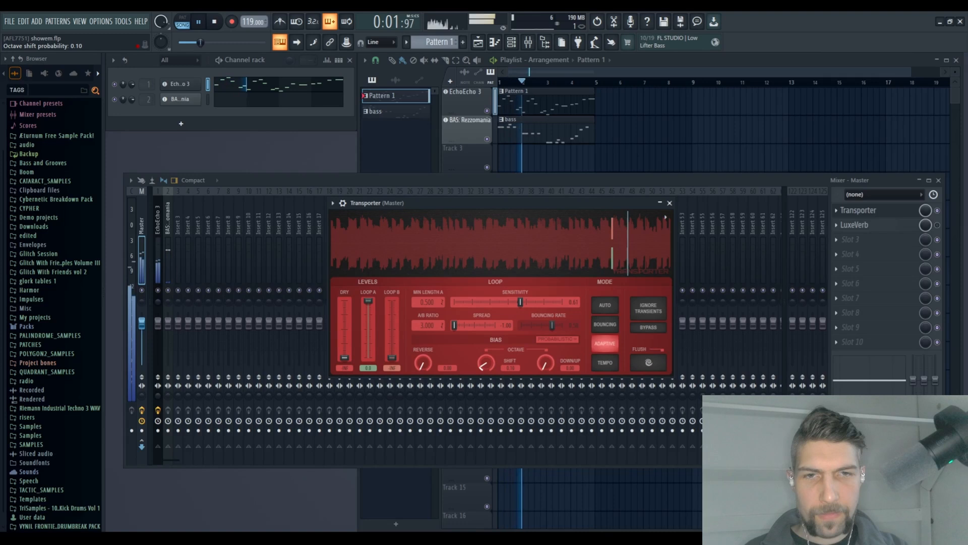
pyautogui.moveTo(422, 364); pyautogui.dragTo(422, 354)
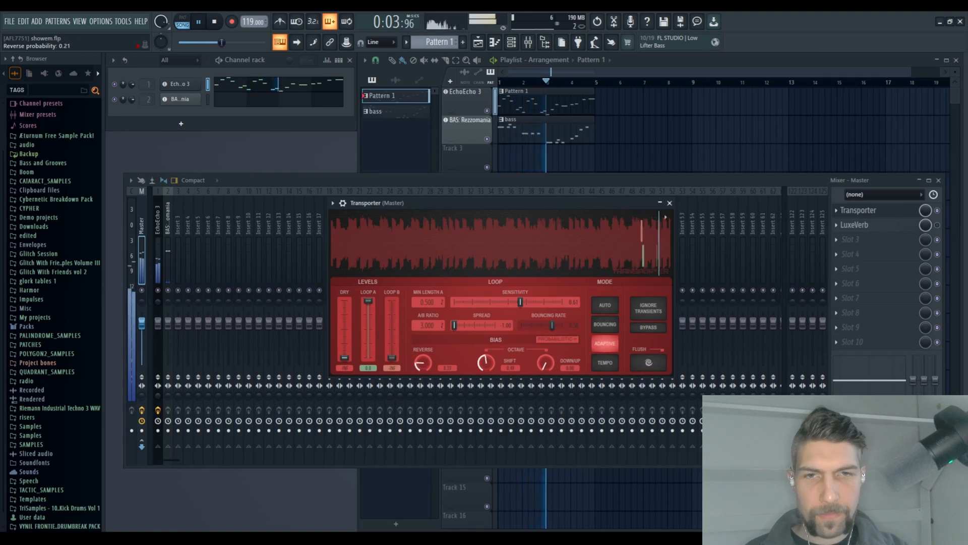
pyautogui.moveTo(545, 364); pyautogui.dragTo(545, 356)
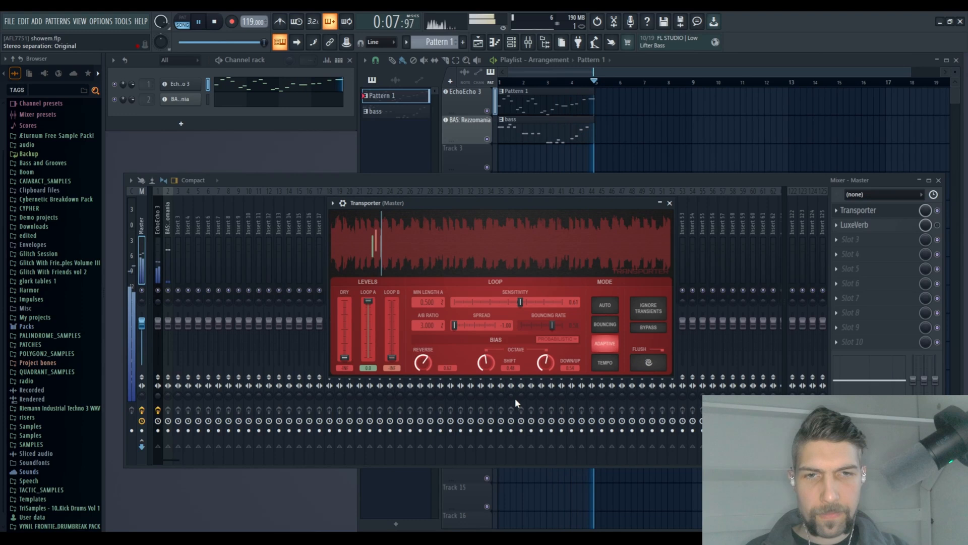
pyautogui.moveTo(545, 364)
pyautogui.mouseDown()
pyautogui.moveTo(546, 337)
pyautogui.moveTo(546, 359)
pyautogui.mouseUp()
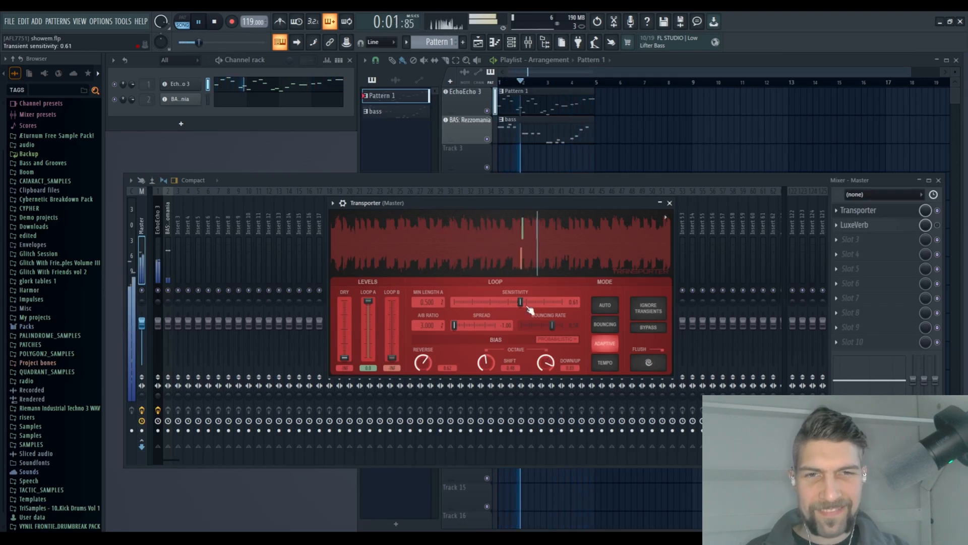
pyautogui.moveTo(528, 307); pyautogui.dragTo(454, 301)
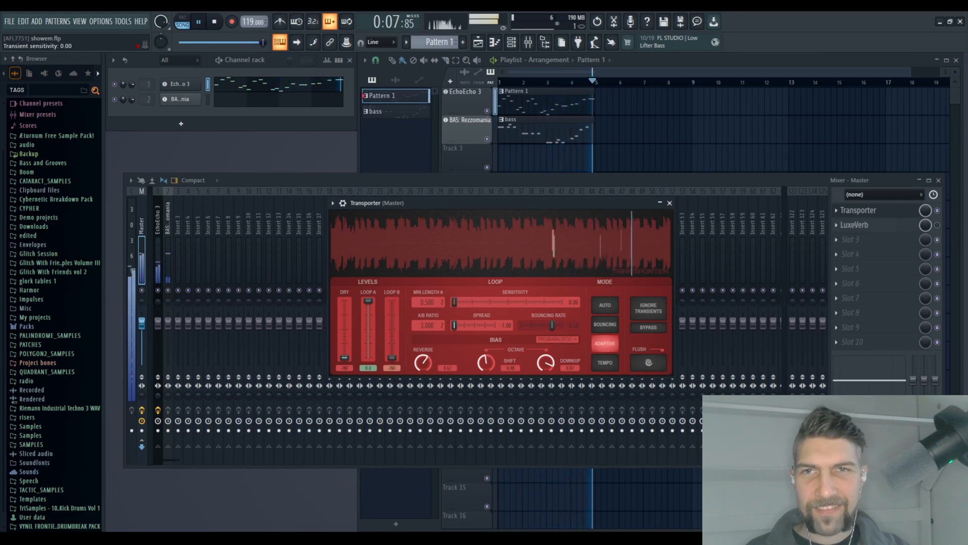
pyautogui.click(215, 23)
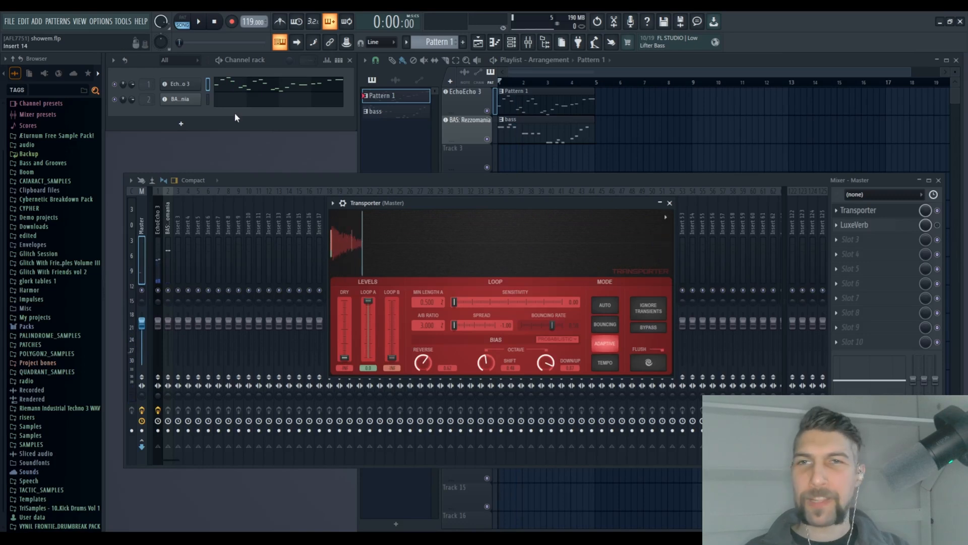
# Close the Transporter window, play the song briefly, and stop playback.
pyautogui.click(858, 210)
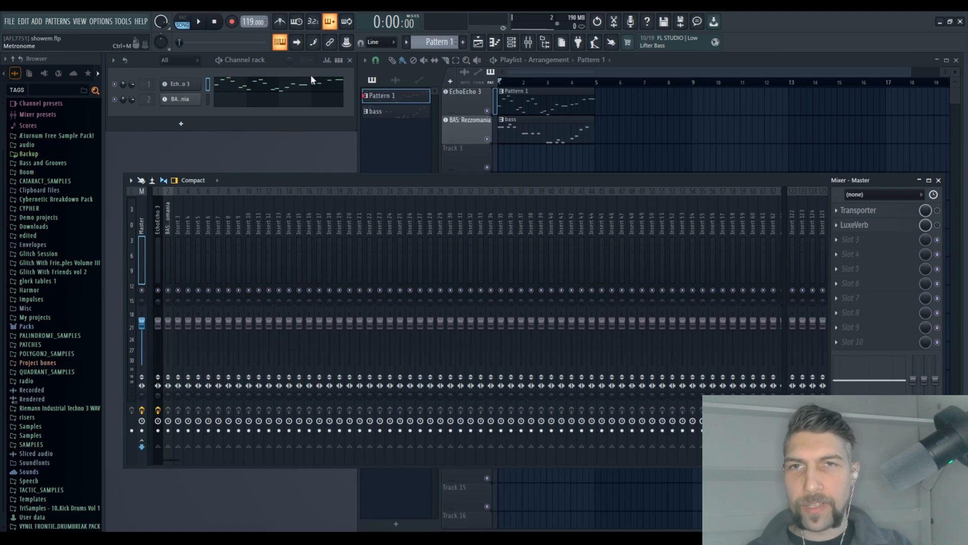
pyautogui.click(199, 22)
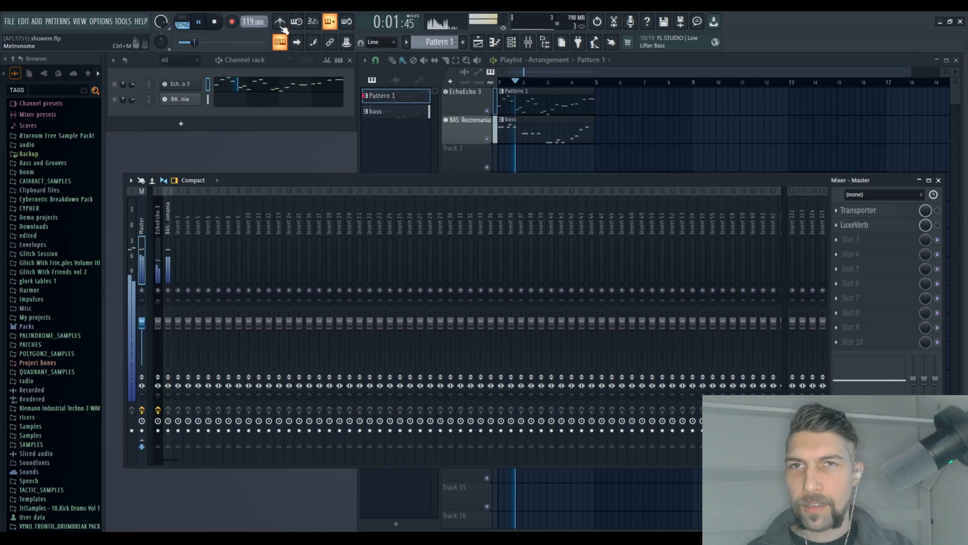
pyautogui.click(217, 22)
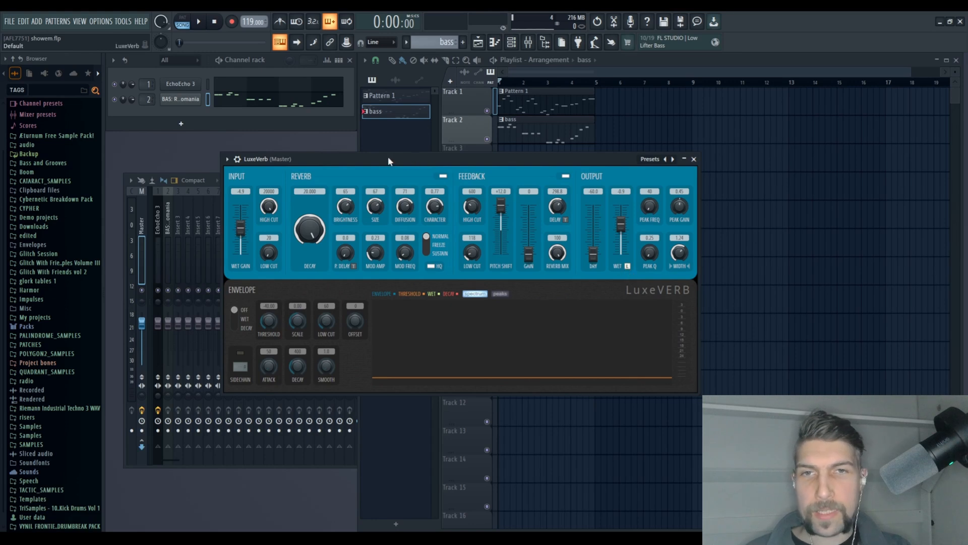
# While playing, raise LuxeVerb's input wet gain in stages from about -4.9 dB to -1.3 dB.
pyautogui.moveTo(388, 157); pyautogui.dragTo(392, 144)
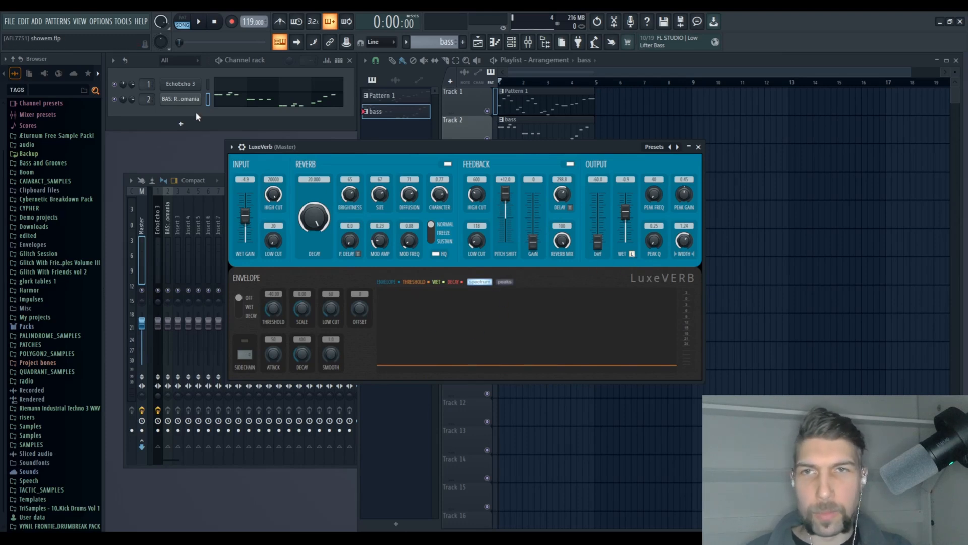
pyautogui.click(196, 25)
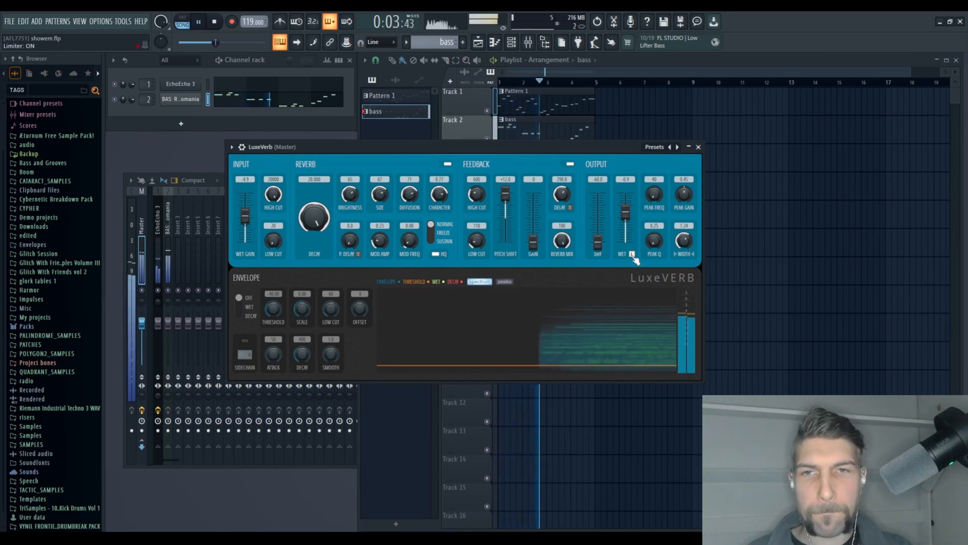
pyautogui.moveTo(244, 216); pyautogui.dragTo(245, 208)
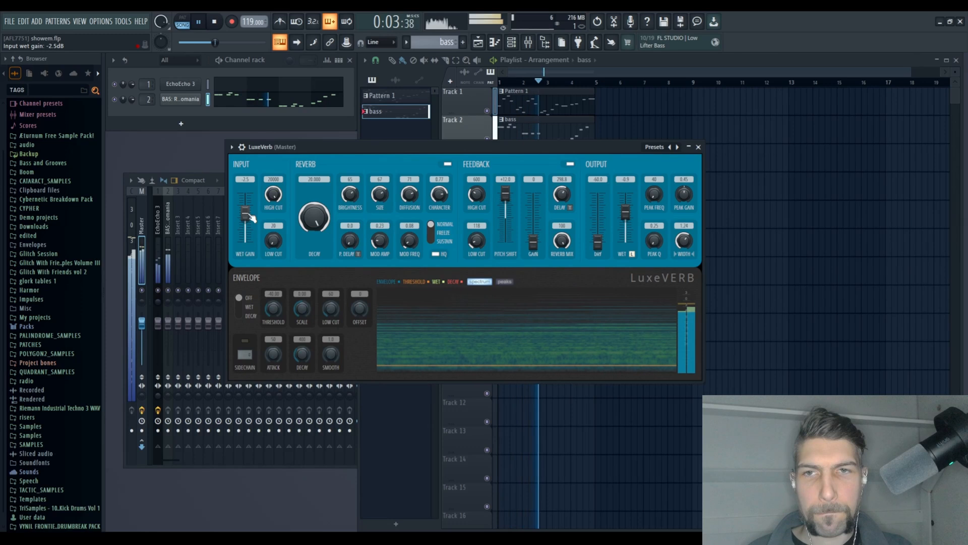
pyautogui.moveTo(252, 218); pyautogui.dragTo(252, 219)
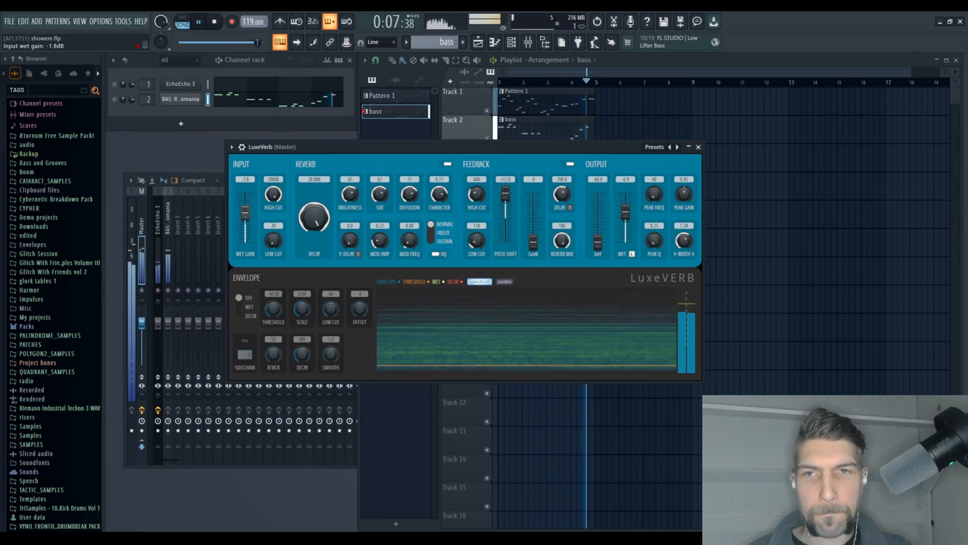
pyautogui.moveTo(248, 221); pyautogui.dragTo(249, 216)
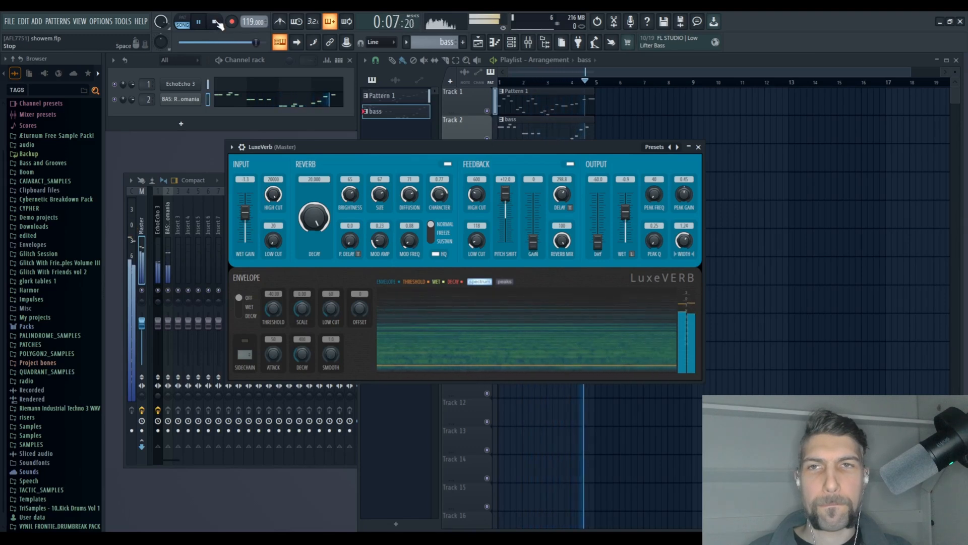
# Stop playback, returning to the start of the song.
pyautogui.click(217, 23)
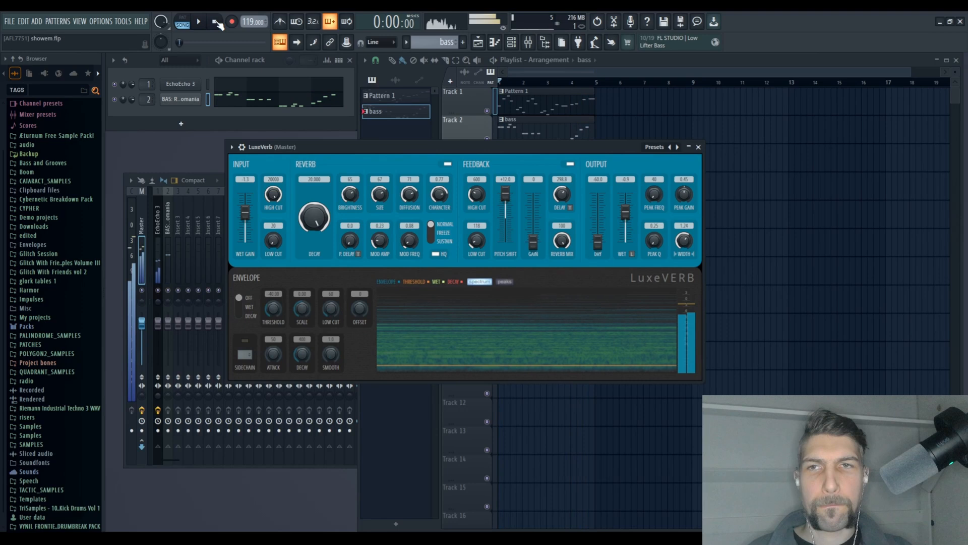